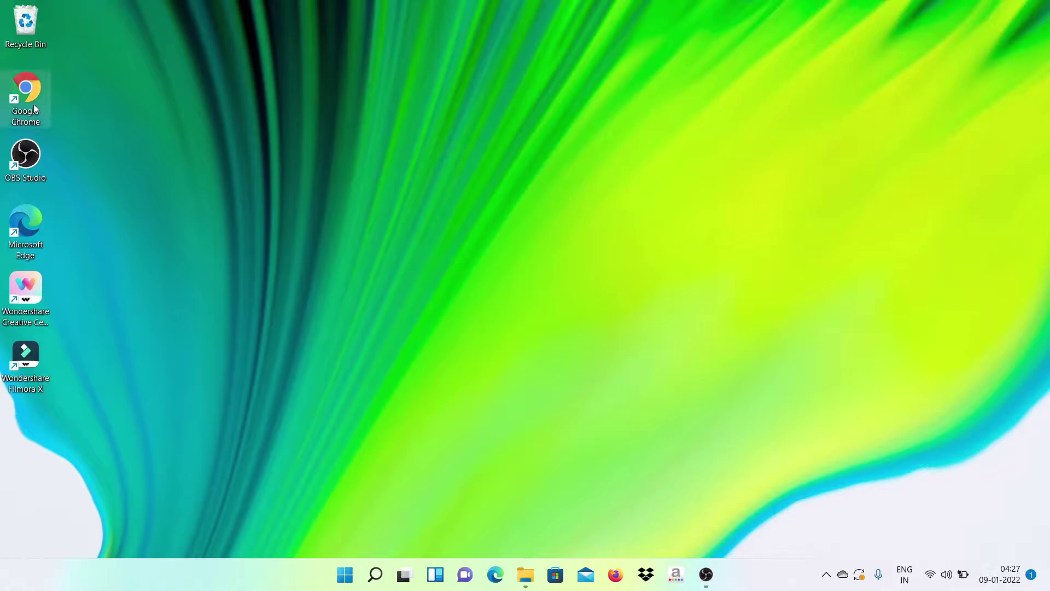
Step: Open Google Chrome, search the web for "eclipse download" and open the Eclipse Foundation's Eclipse Downloads page
double_click(34, 107)
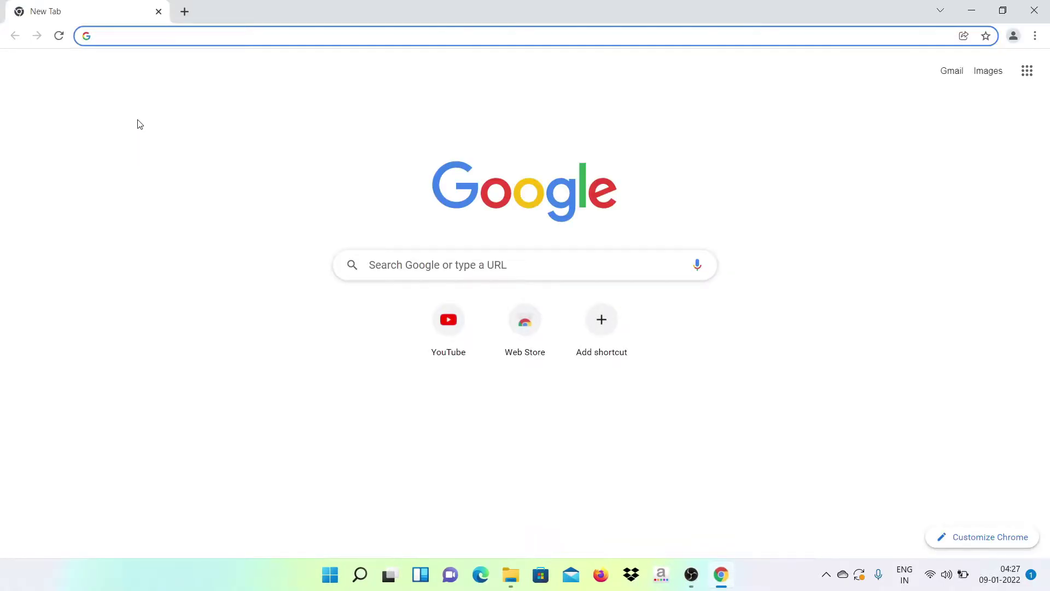
type("eclipse ")
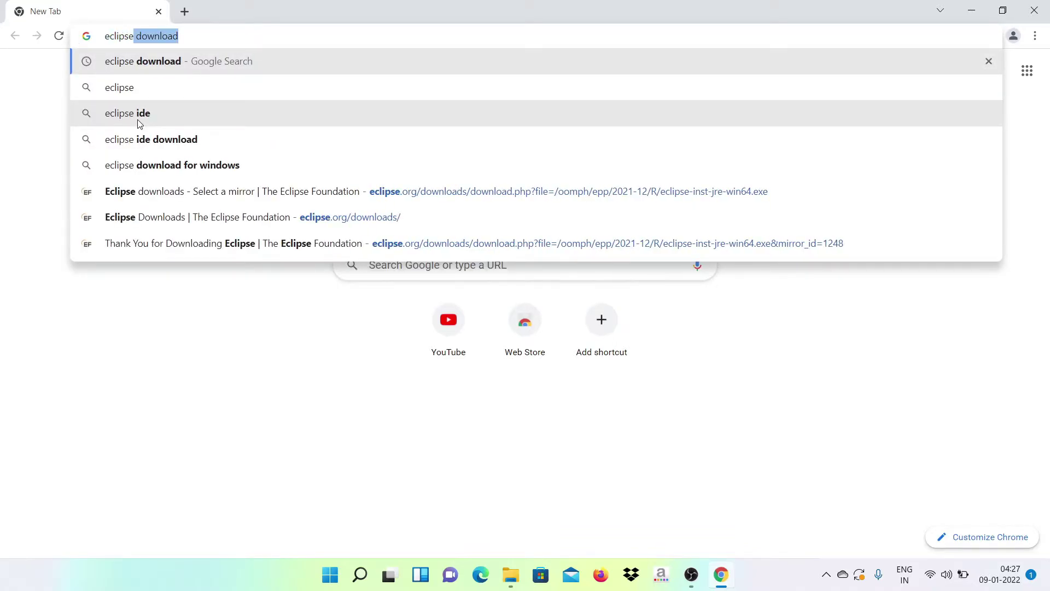
type("download")
key("Return")
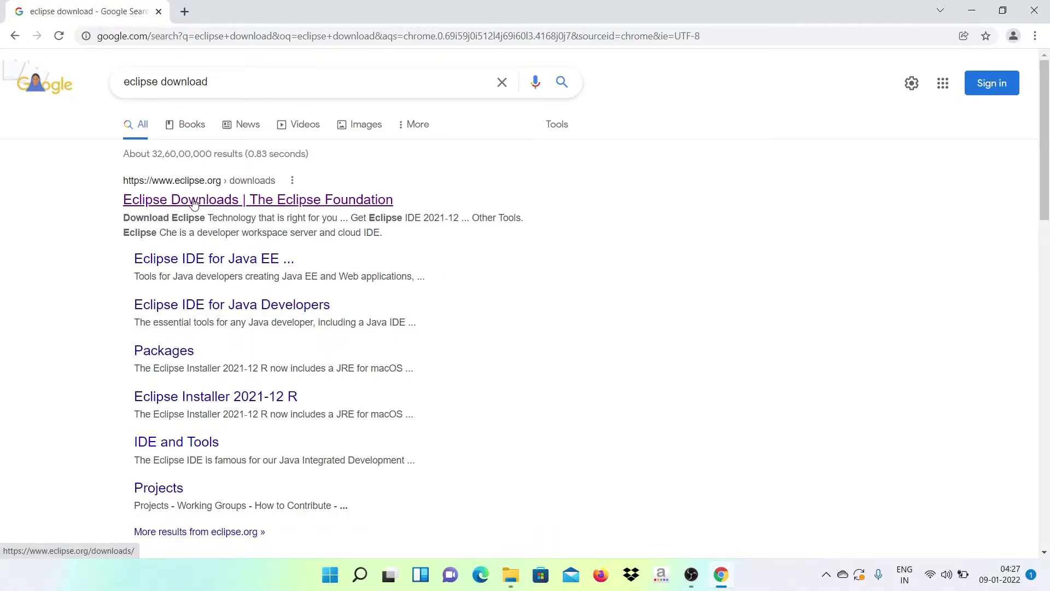
left_click(229, 201)
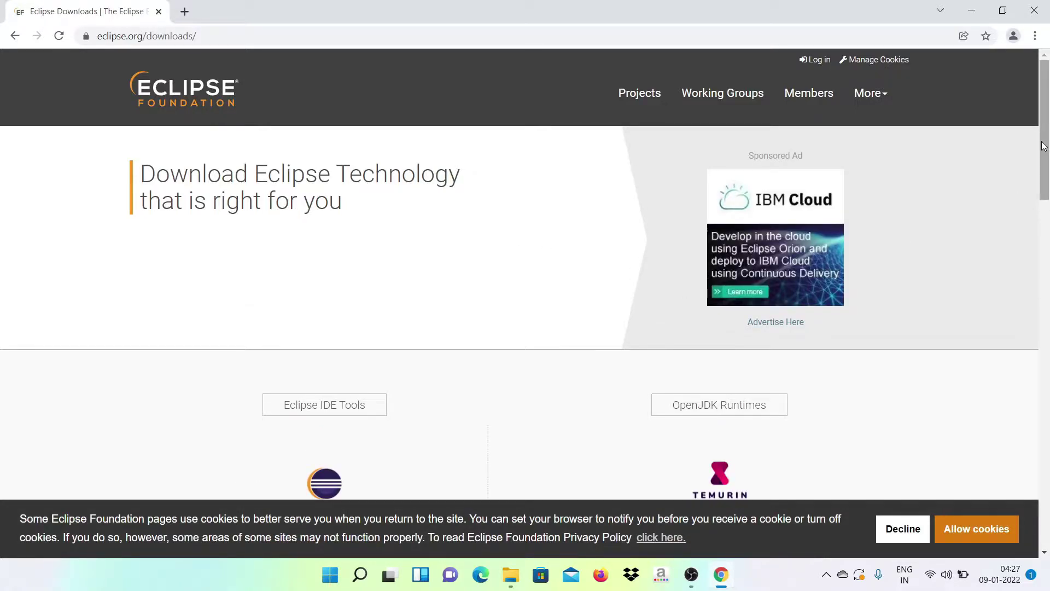
Step: Download the x86_64 installer for Eclipse IDE 2021-12 from the suggested mirror
left_click_drag(1042, 147, 1044, 231)
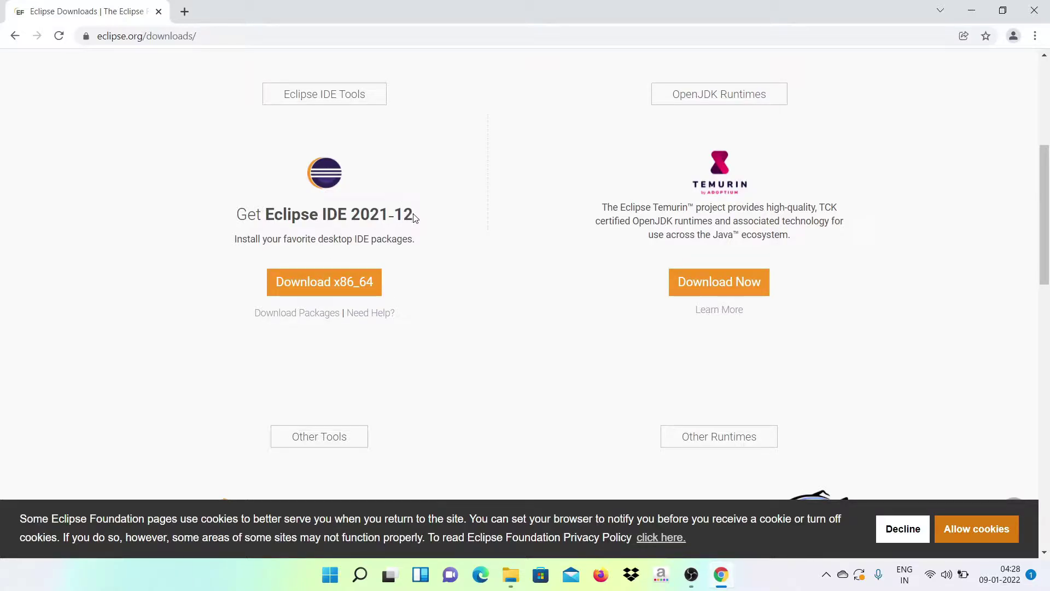
left_click_drag(414, 217, 351, 220)
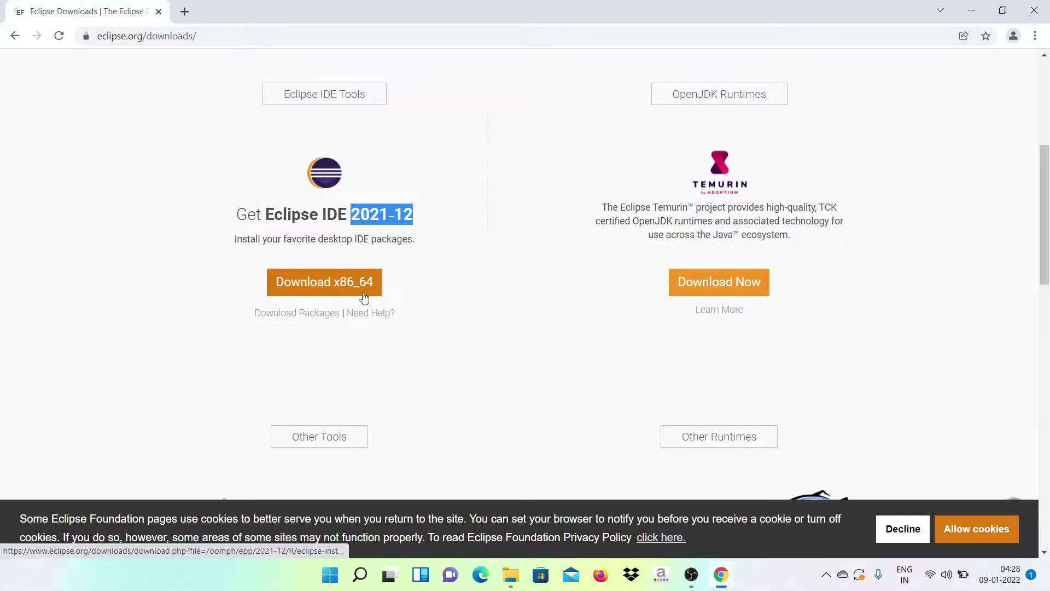
left_click(325, 283)
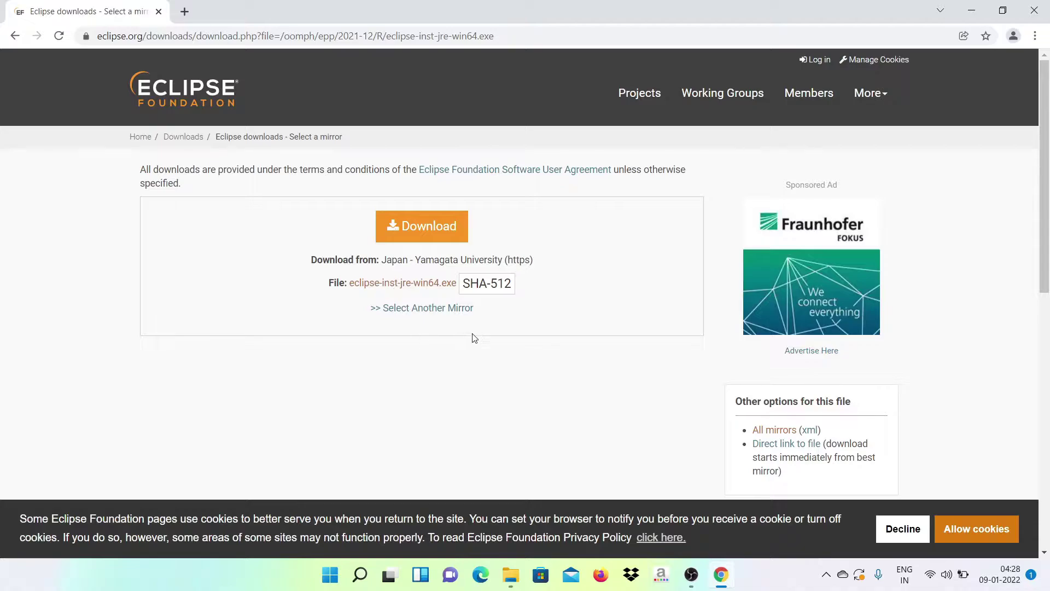
left_click(446, 227)
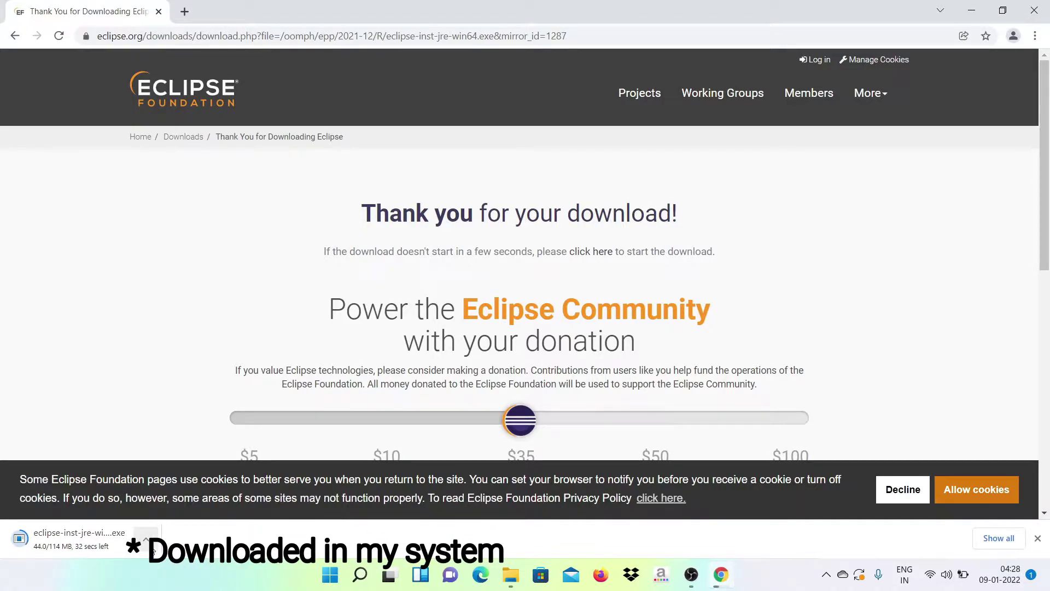
Step: Pause the running Eclipse installer download and show its file in a maximized Downloads folder window
left_click(151, 548)
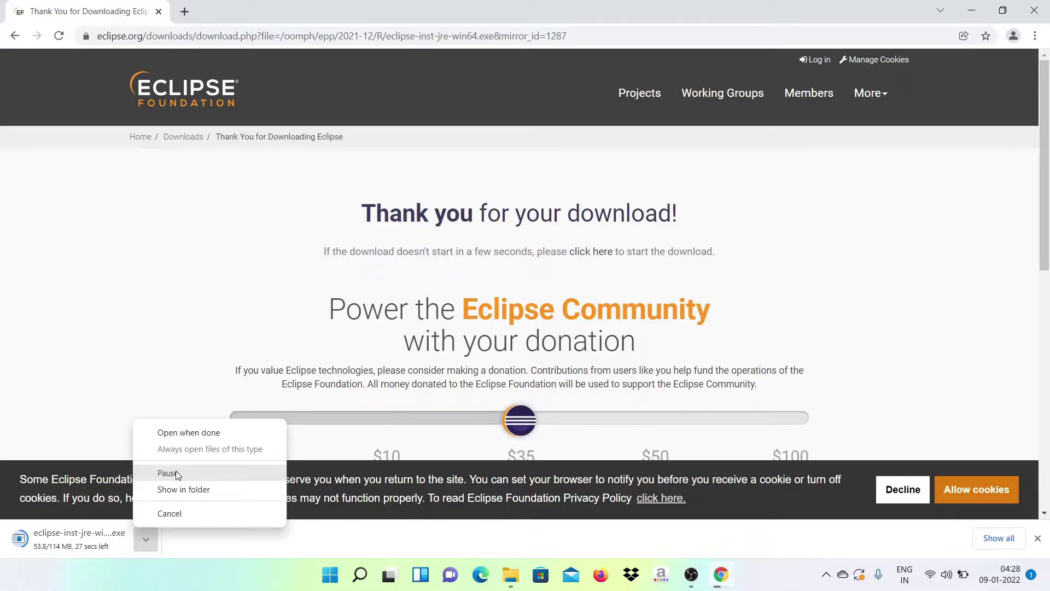
left_click(176, 473)
left_click(149, 540)
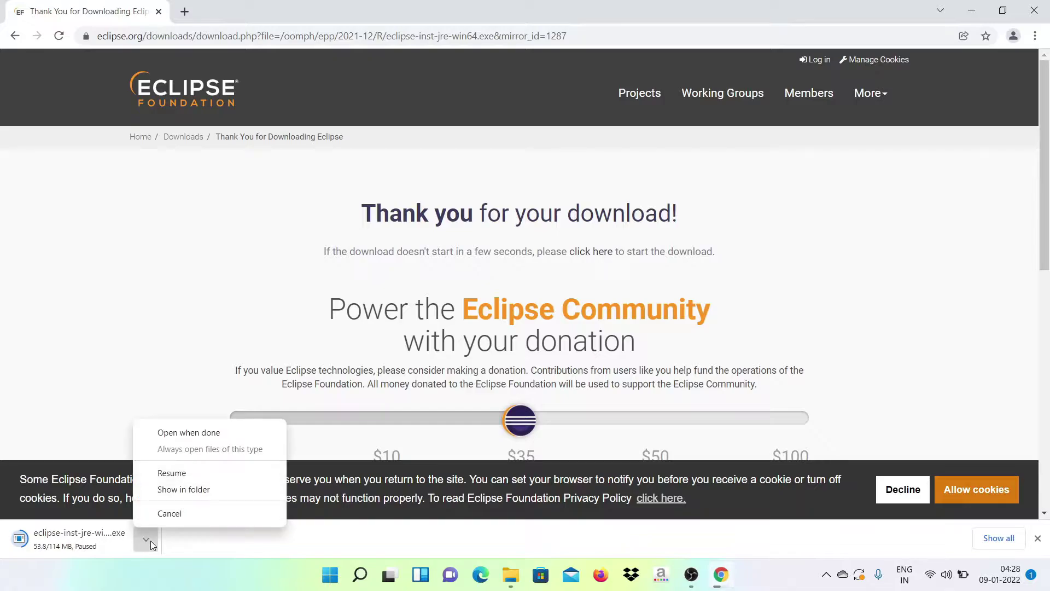
left_click(217, 490)
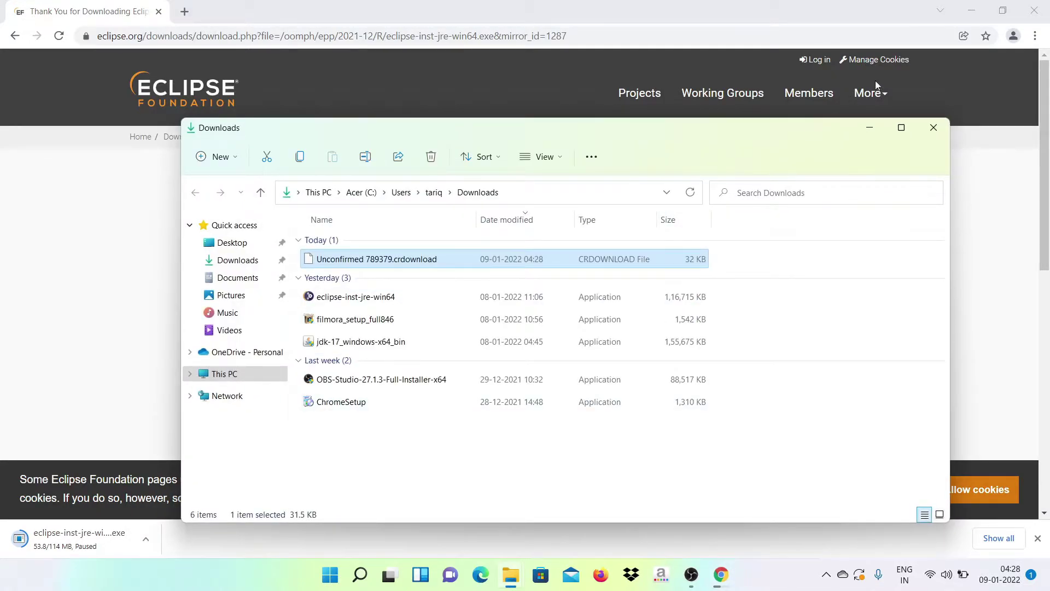
left_click(901, 128)
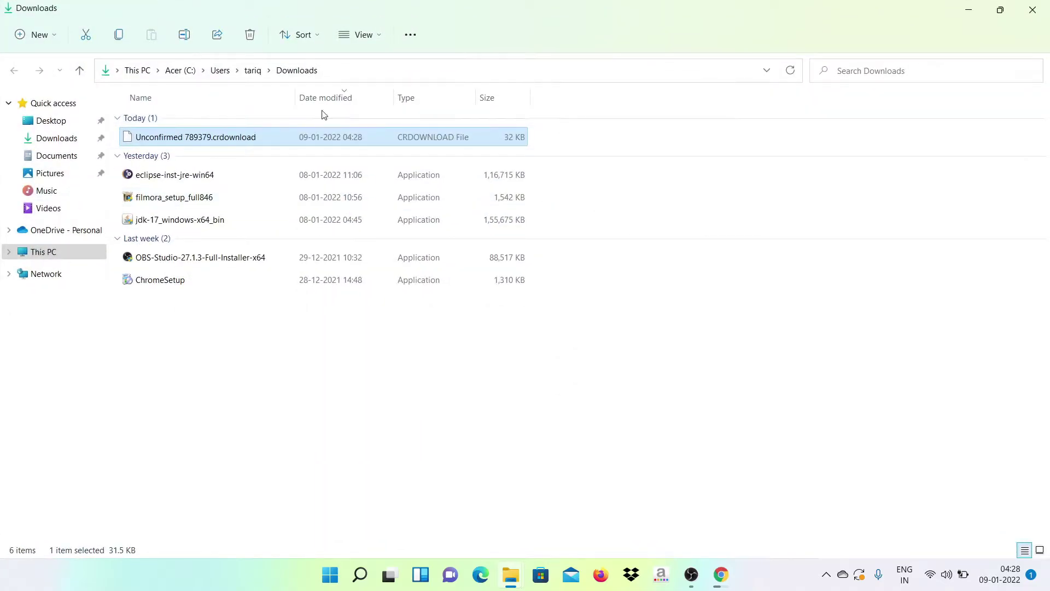
Step: Run the existing eclipse-inst-jre-win64 installer from the Downloads folder and minimize the open windows to reveal the desktop
left_click(172, 181)
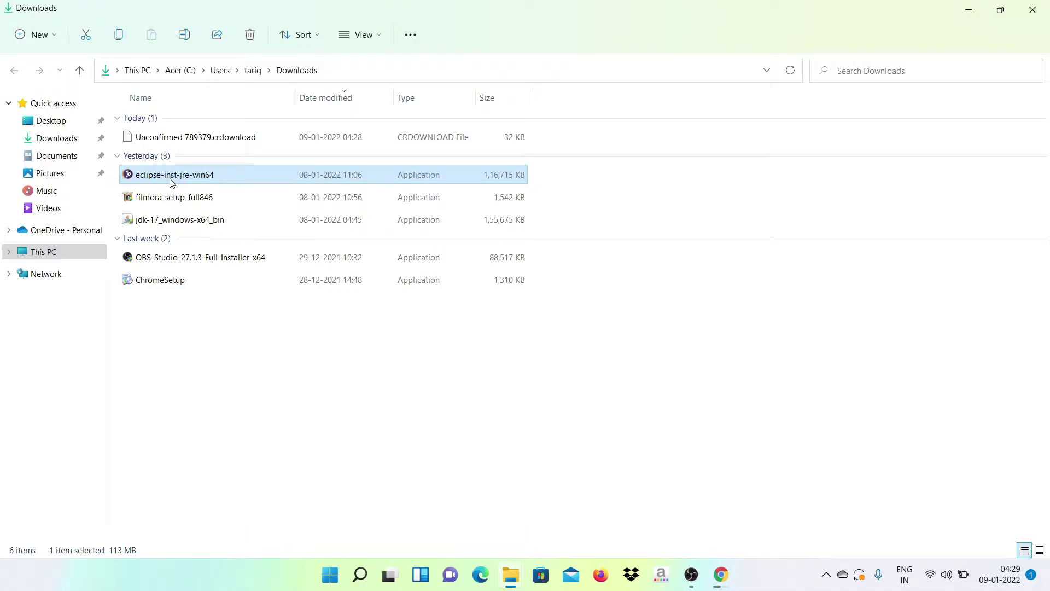
double_click(171, 181)
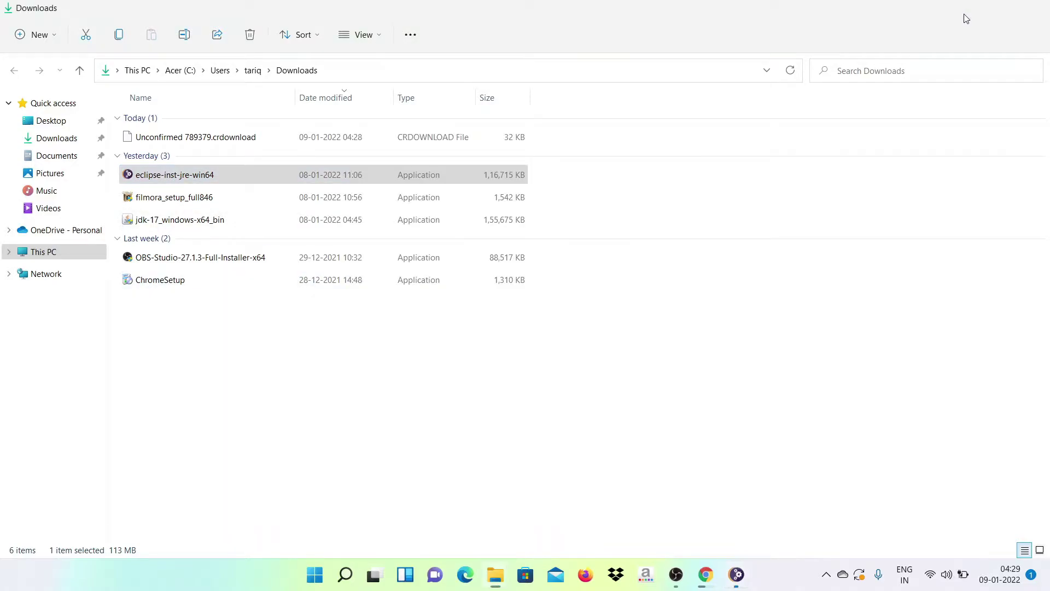
left_click(965, 15)
left_click(966, 15)
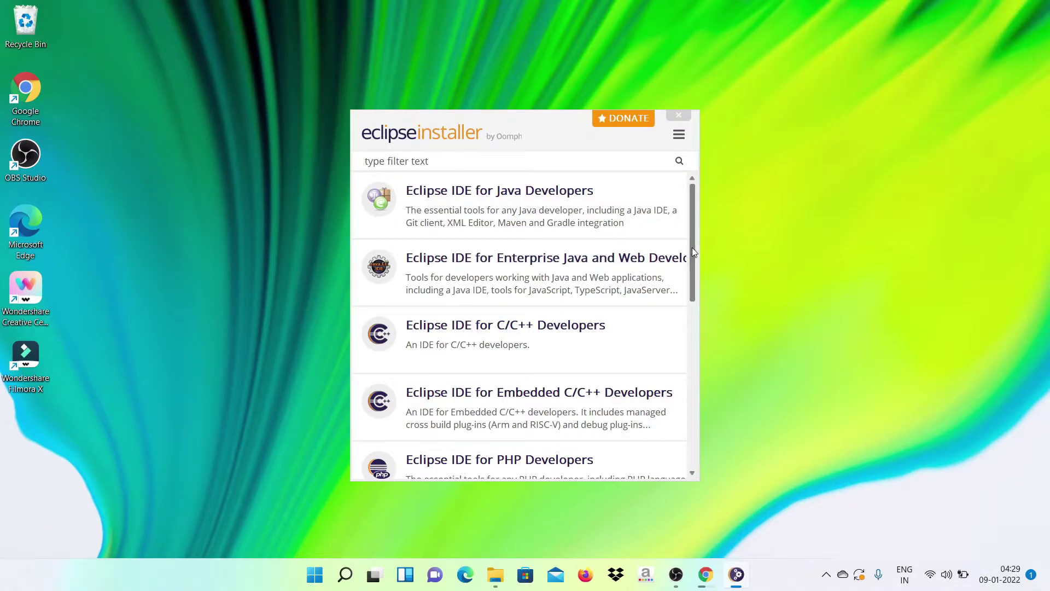
Step: Install Eclipse IDE for Eclipse Committers with the default settings and accept the Eclipse Foundation Software User Agreement
left_click_drag(691, 247, 694, 336)
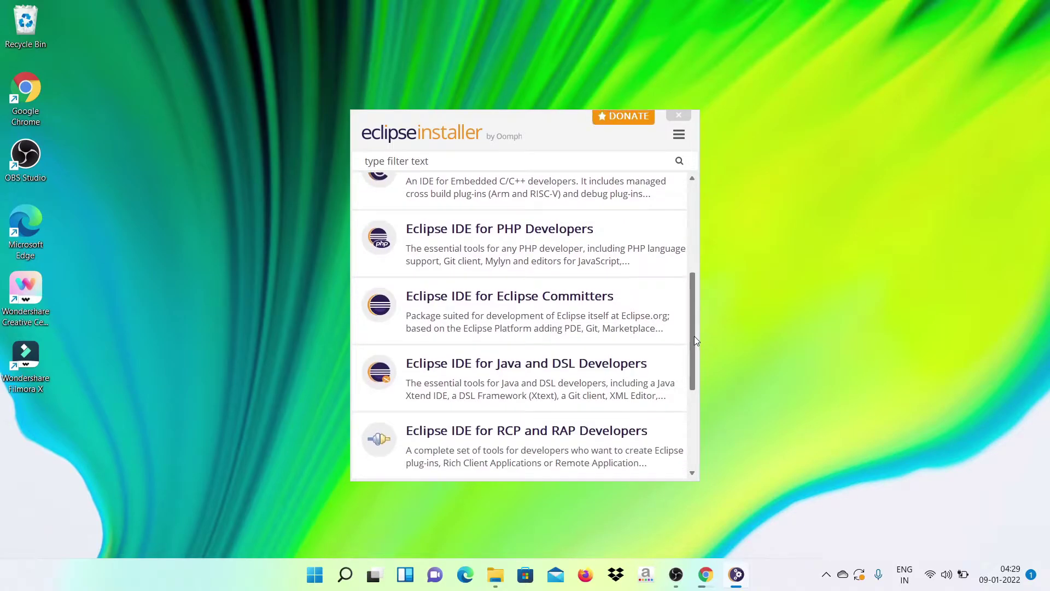
left_click(535, 305)
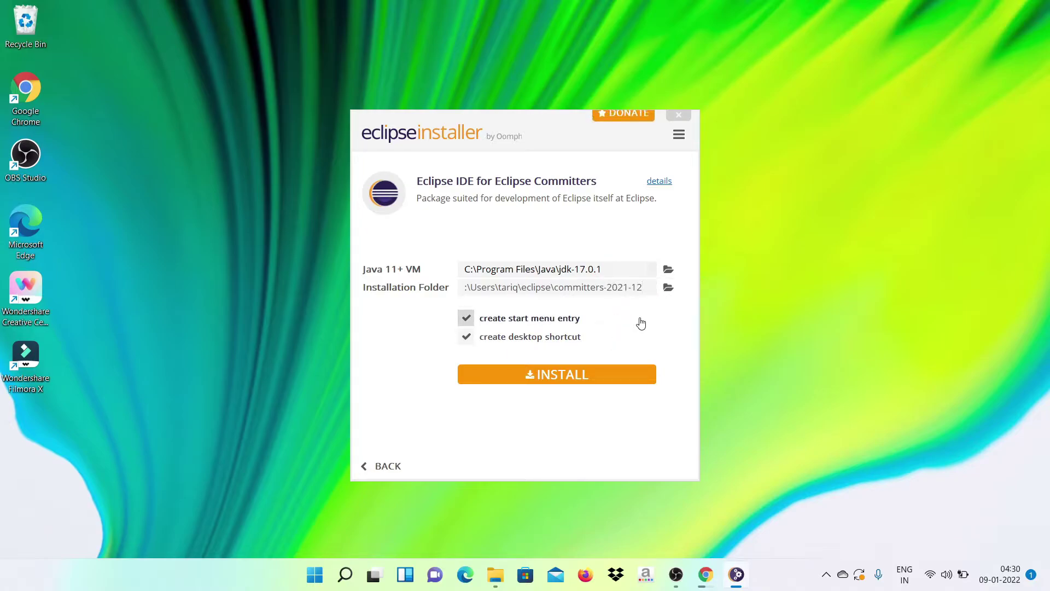
left_click(574, 378)
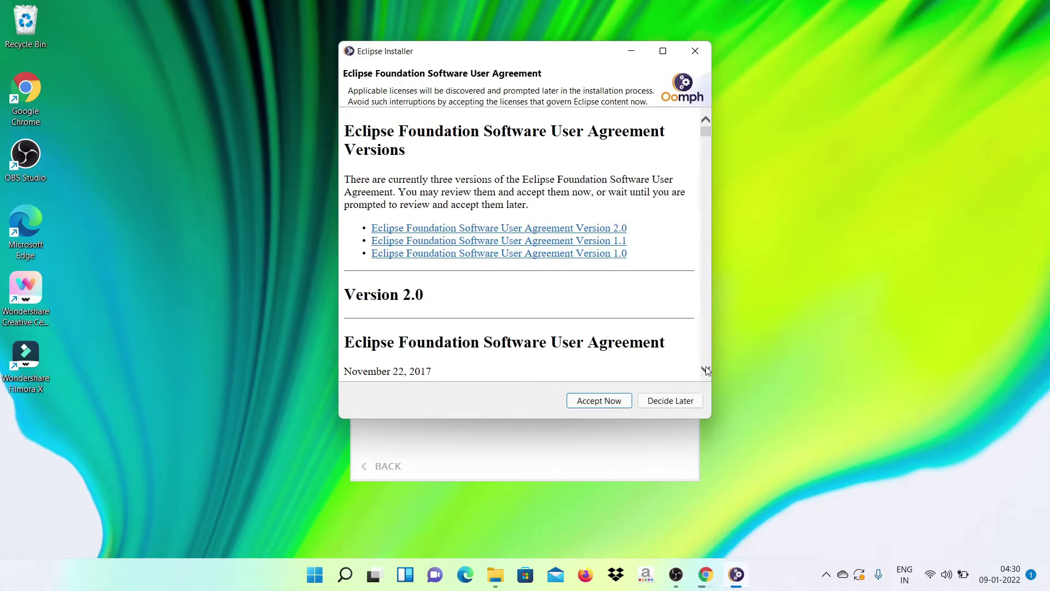
scroll(705, 365, "down", 5)
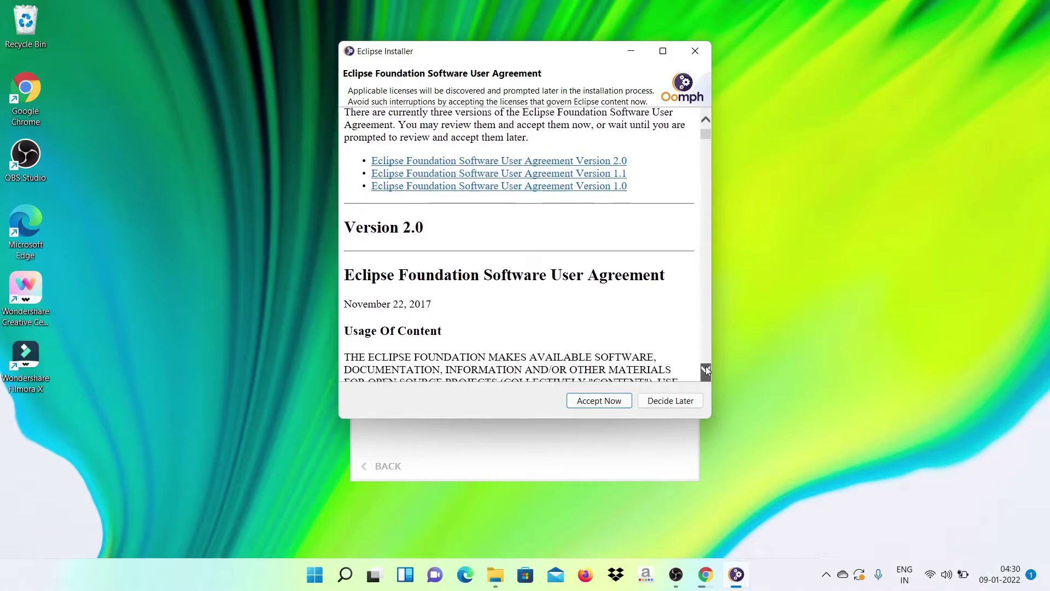
left_click(612, 402)
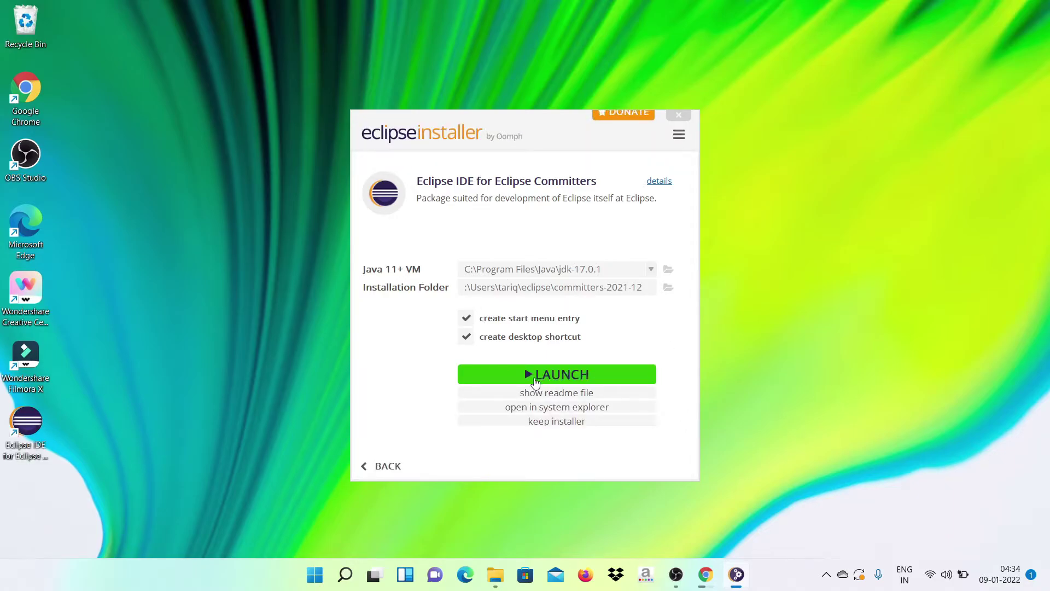
Step: Launch the installed Eclipse IDE in the default eclipse-workspace directory, maximized, and close the Welcome page and the donation browser window
left_click(564, 380)
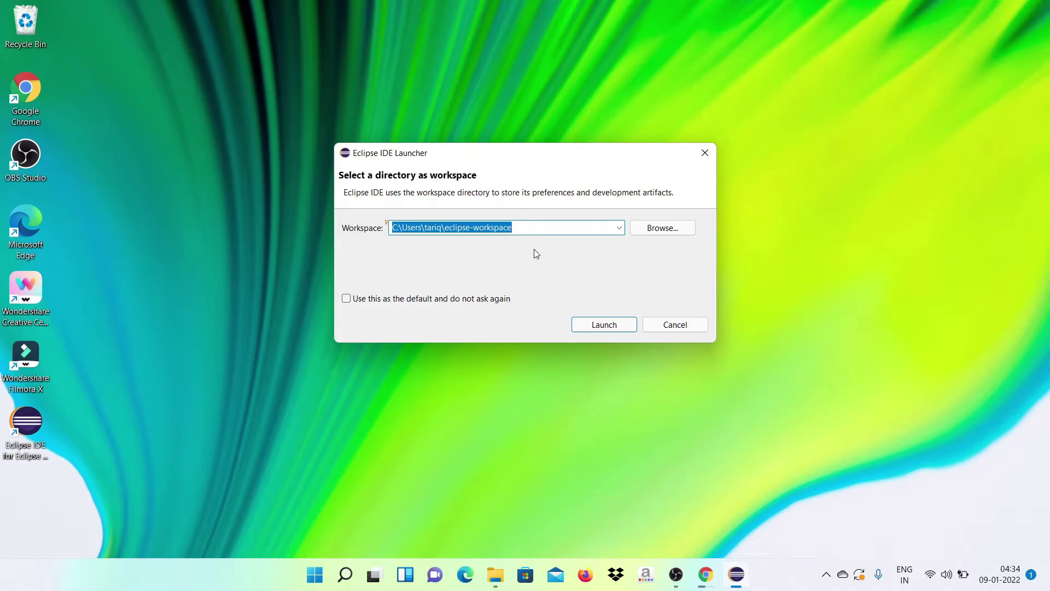
left_click(604, 325)
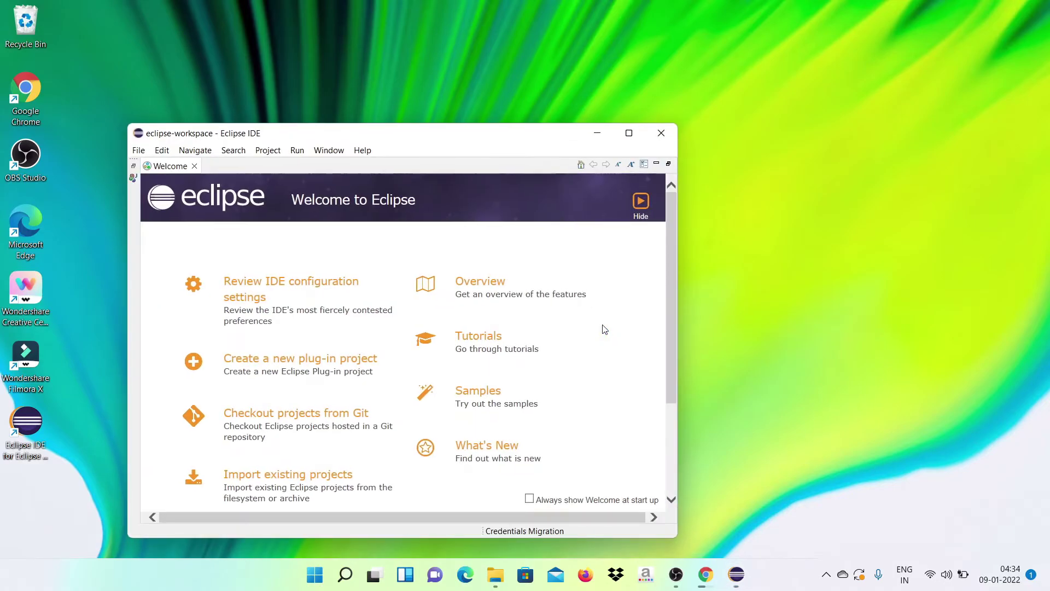
left_click(629, 134)
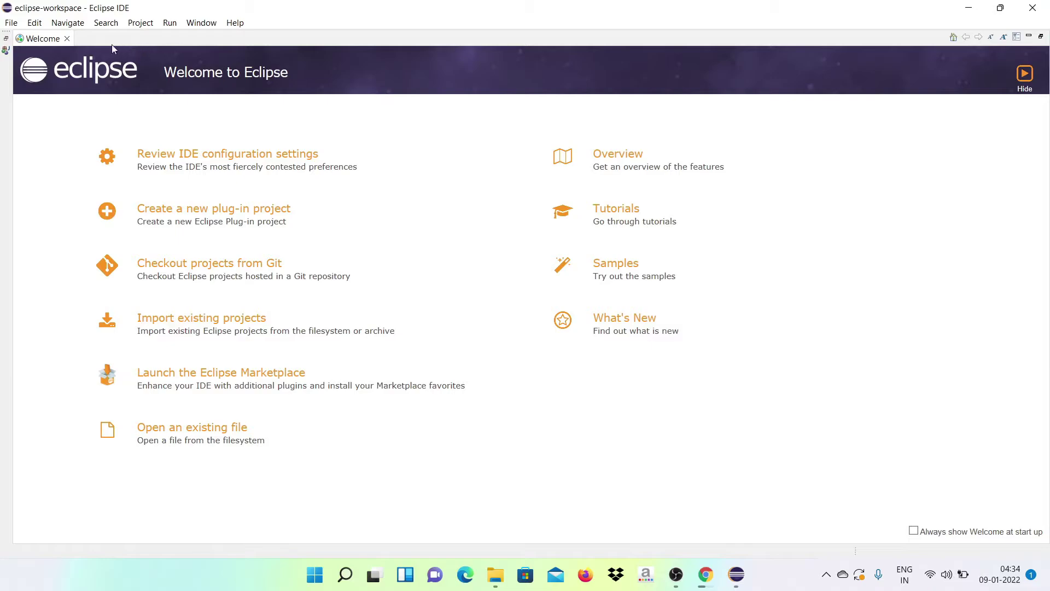
left_click(66, 39)
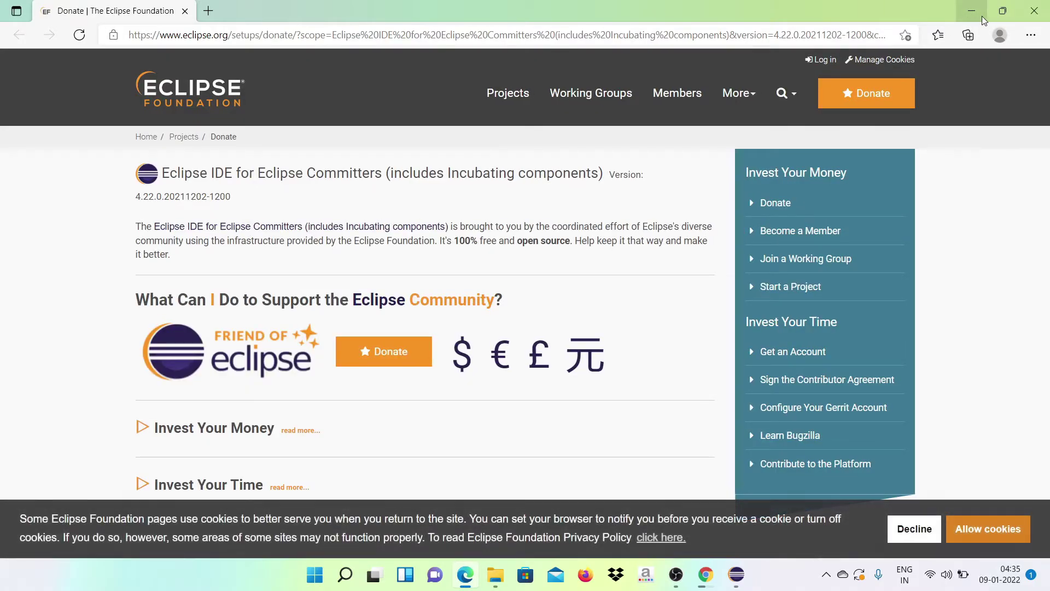
left_click(1028, 17)
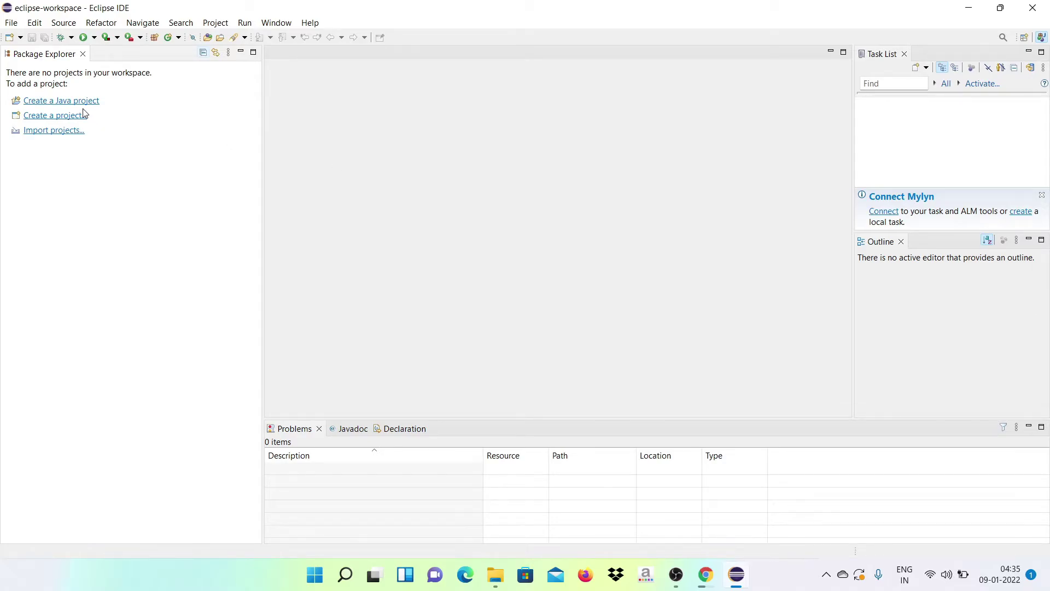
Step: Create a Java project named DemoCheck with the default settings and without a module-info.java file
left_click(50, 101)
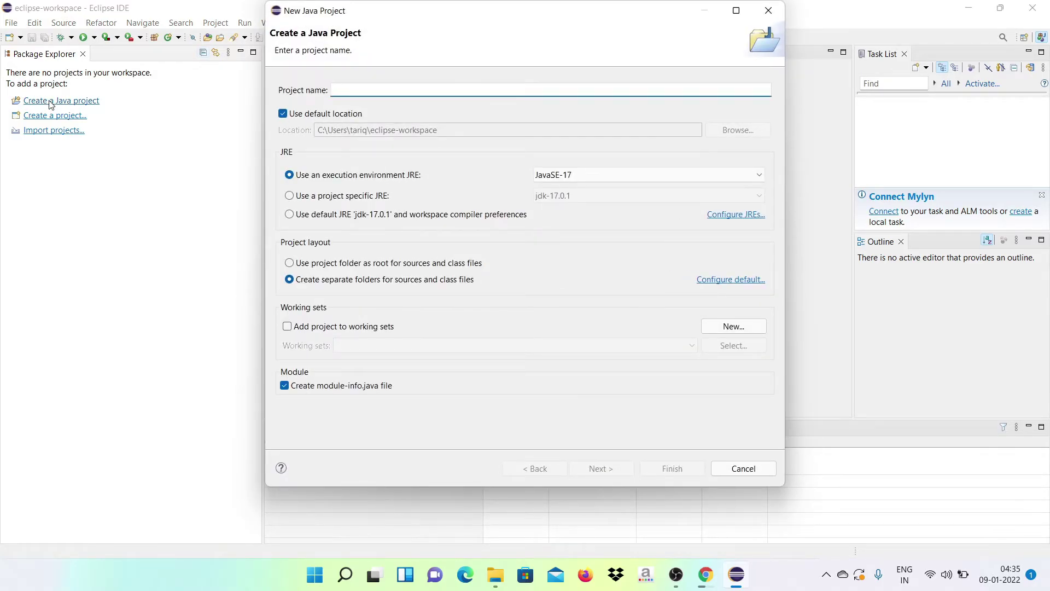
type("DemoCheck")
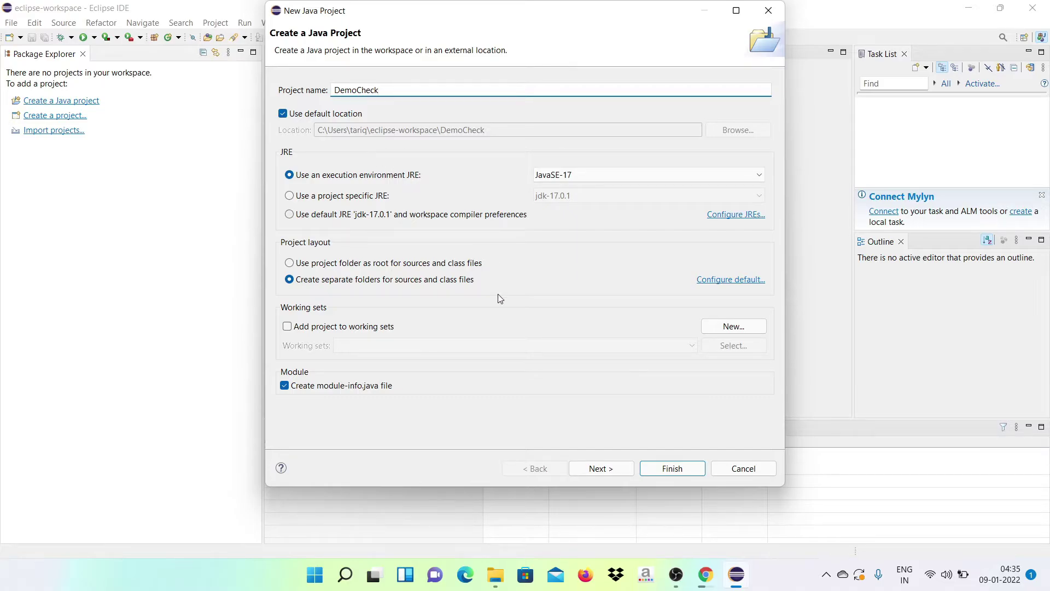
left_click(626, 468)
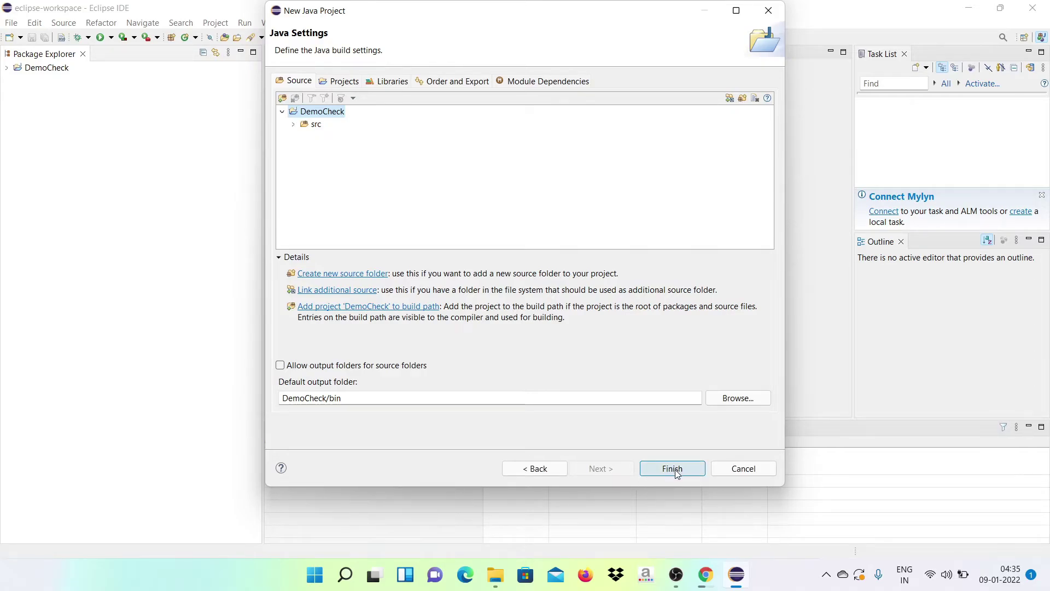
left_click(674, 471)
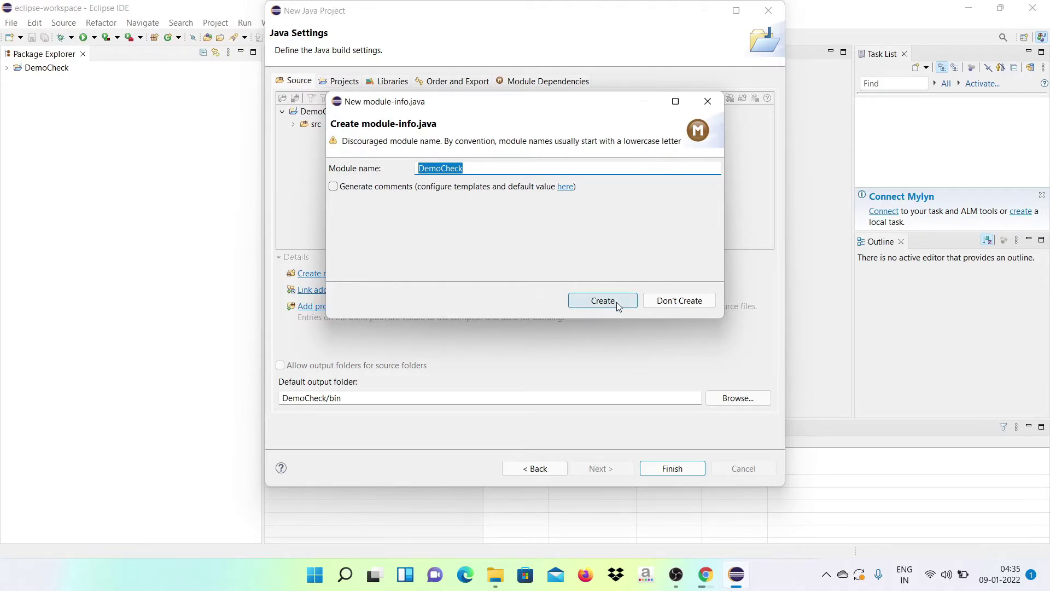
left_click(674, 302)
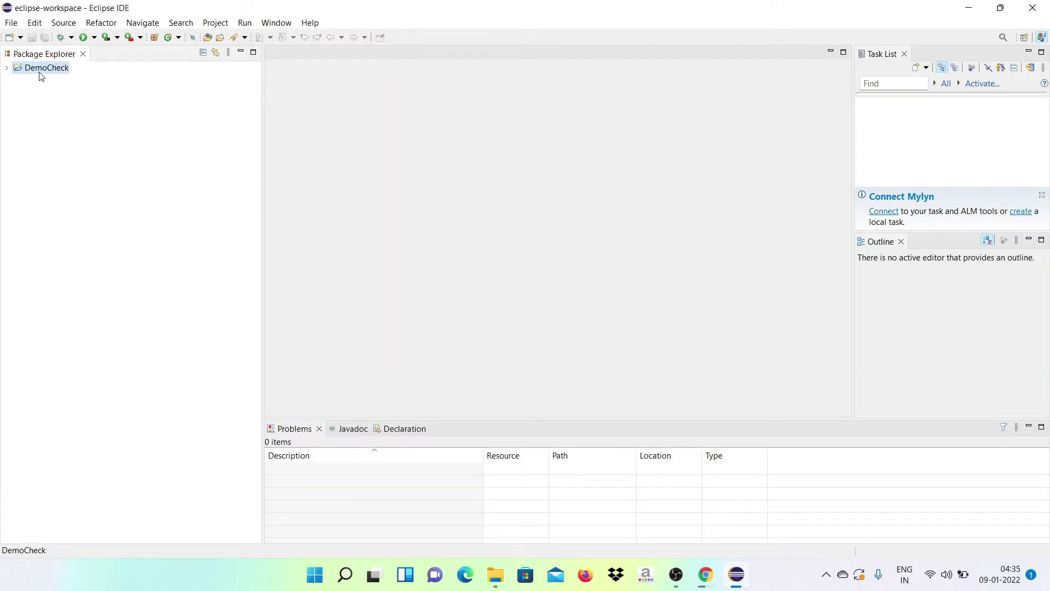
Step: Create a class named TestMe in the DemoCheck project's src folder, with a public static void main method stub
left_click(8, 69)
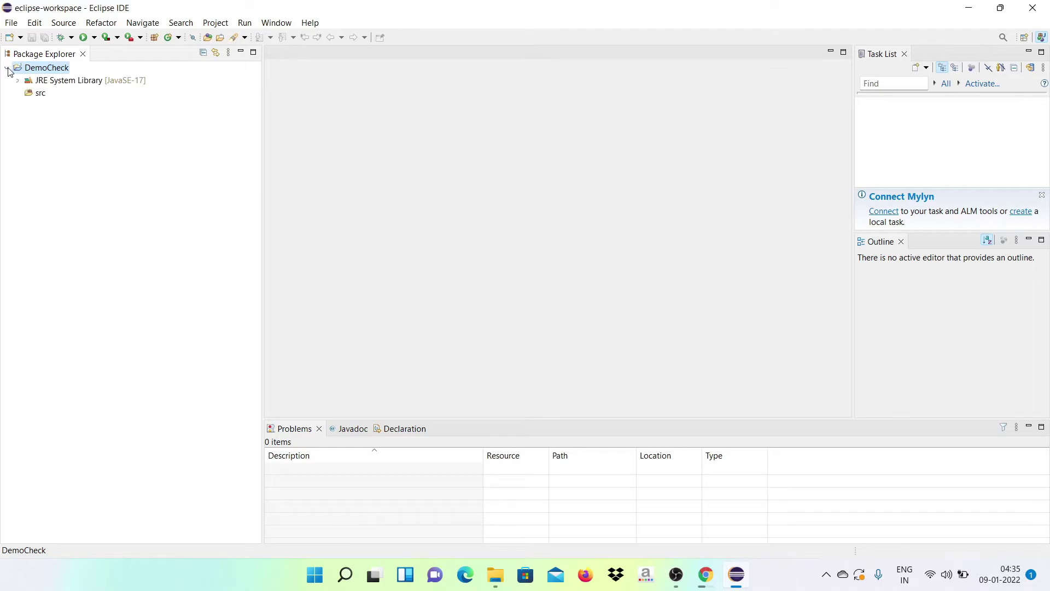
right_click(43, 96)
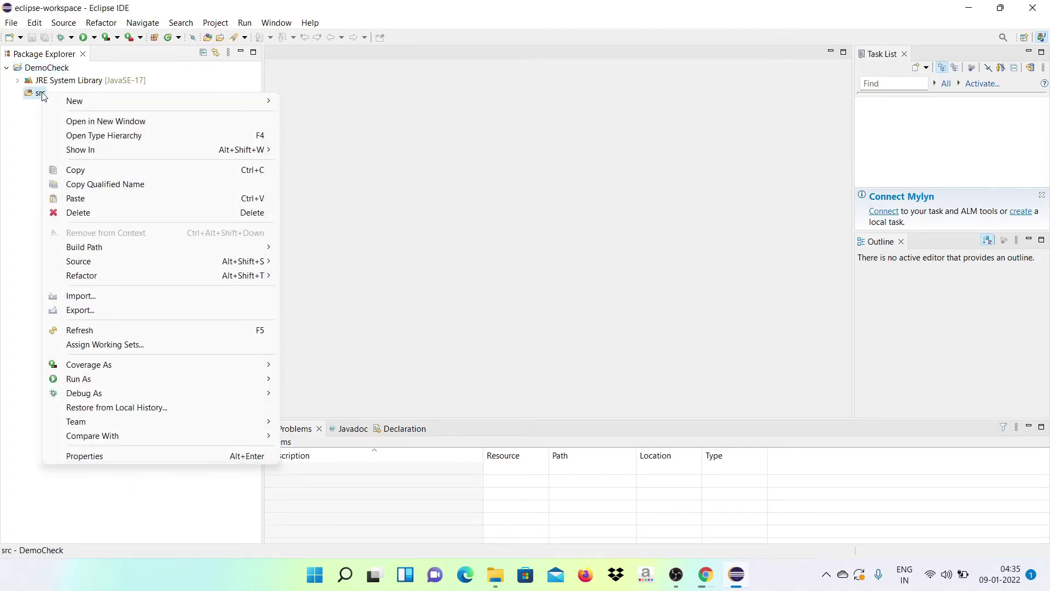
mouse_move(91, 107)
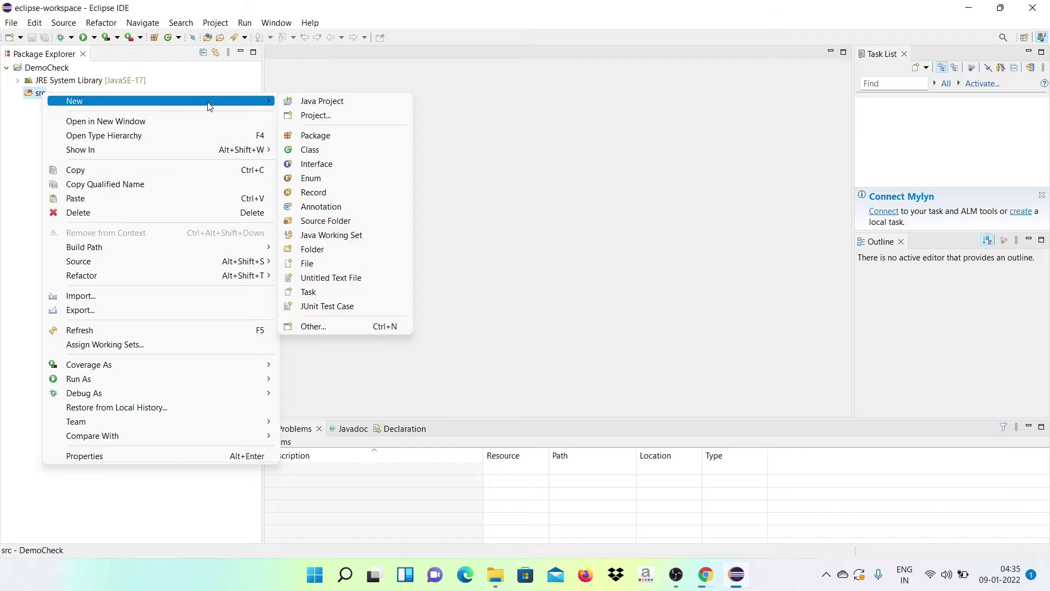
left_click(348, 151)
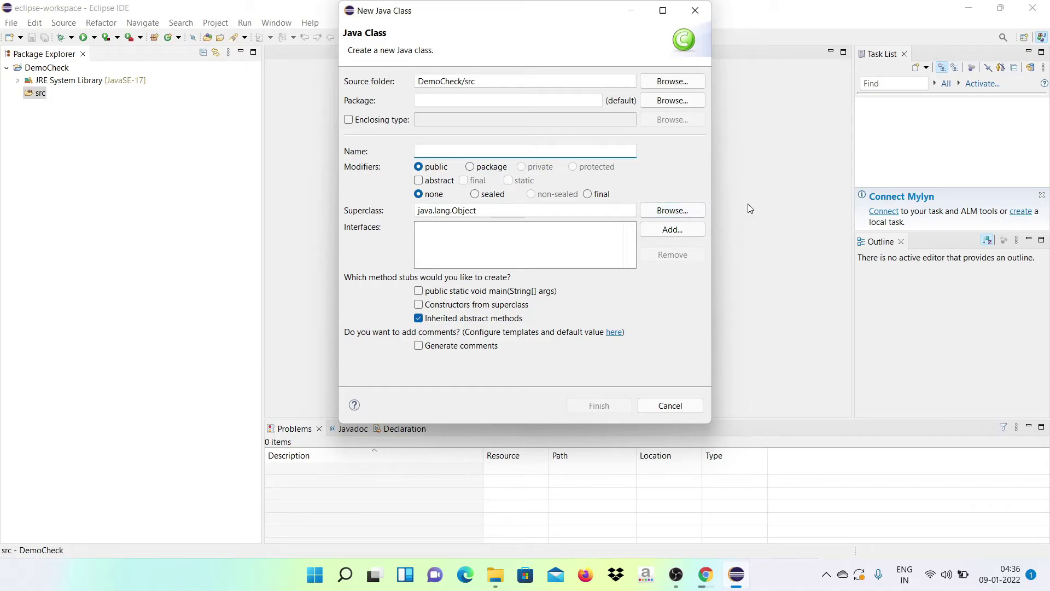
type("Test")
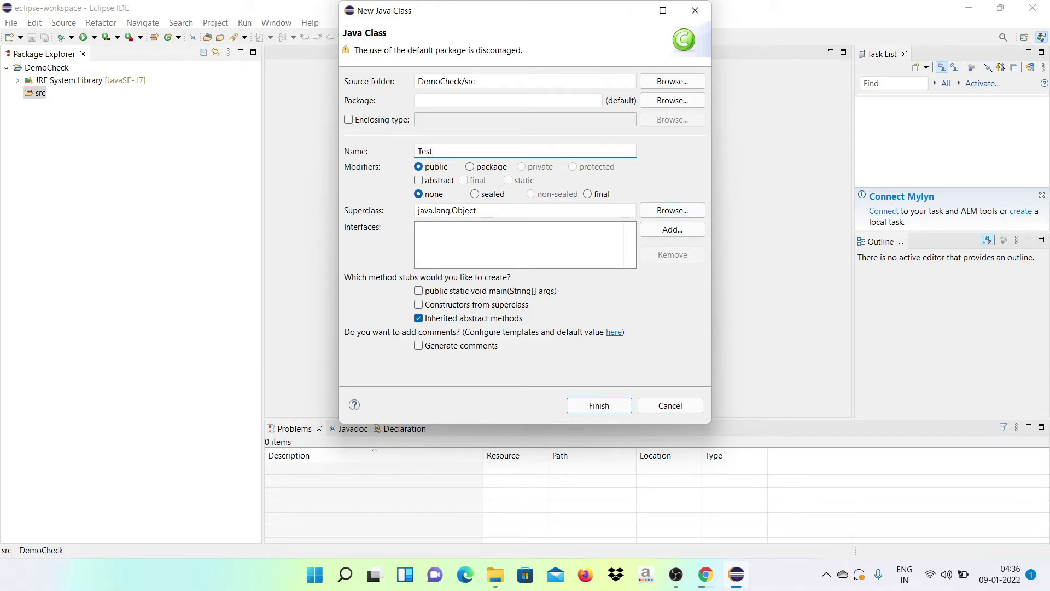
type("Me")
left_click(418, 291)
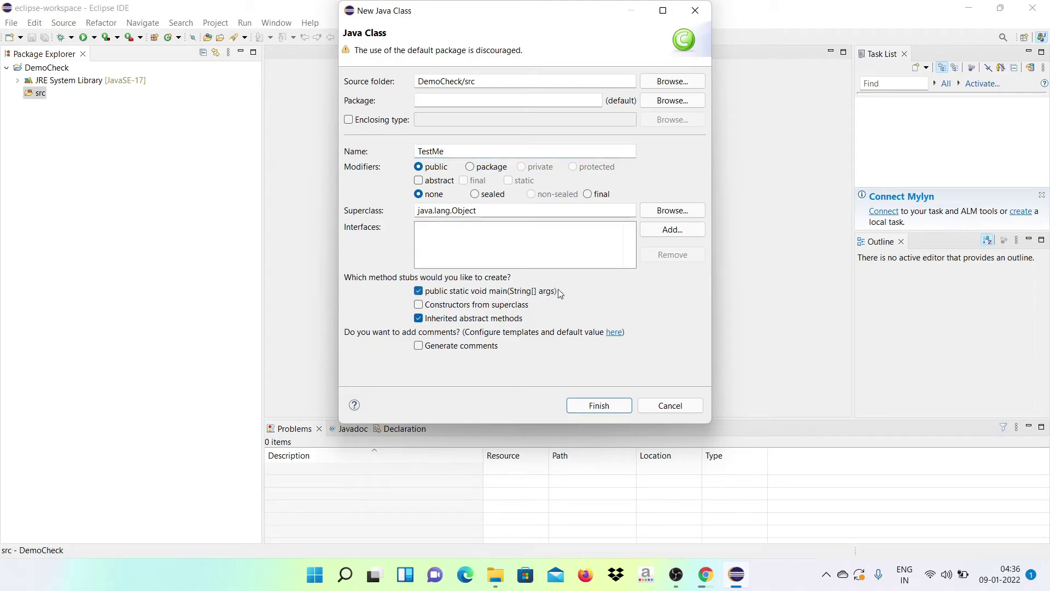
left_click(615, 413)
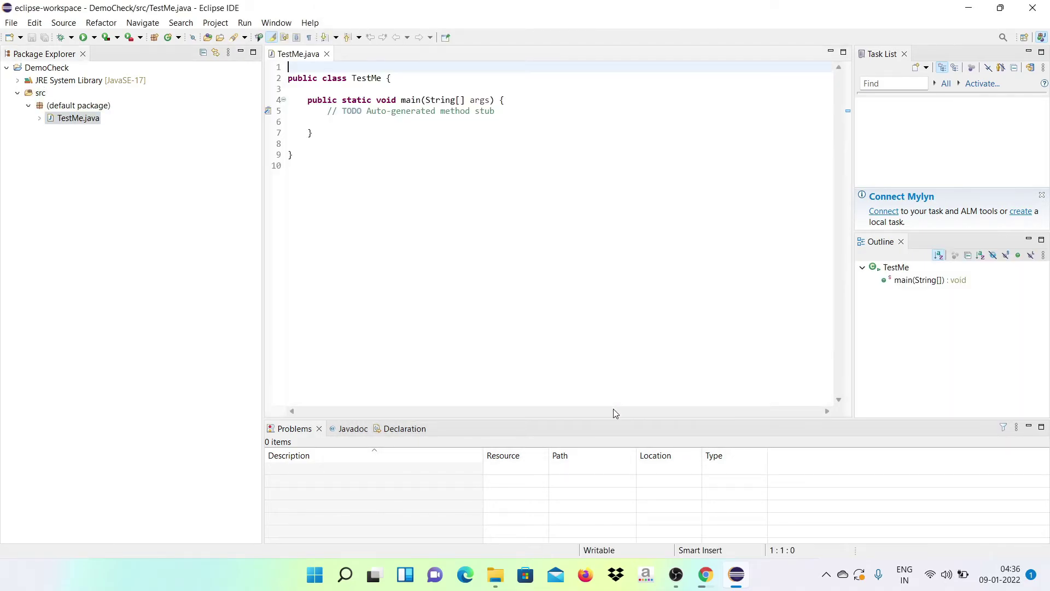
Step: Replace the TODO comment in main with System.out.println("Testing if eclipse is working fine for me.");
left_click_drag(504, 111, 328, 111)
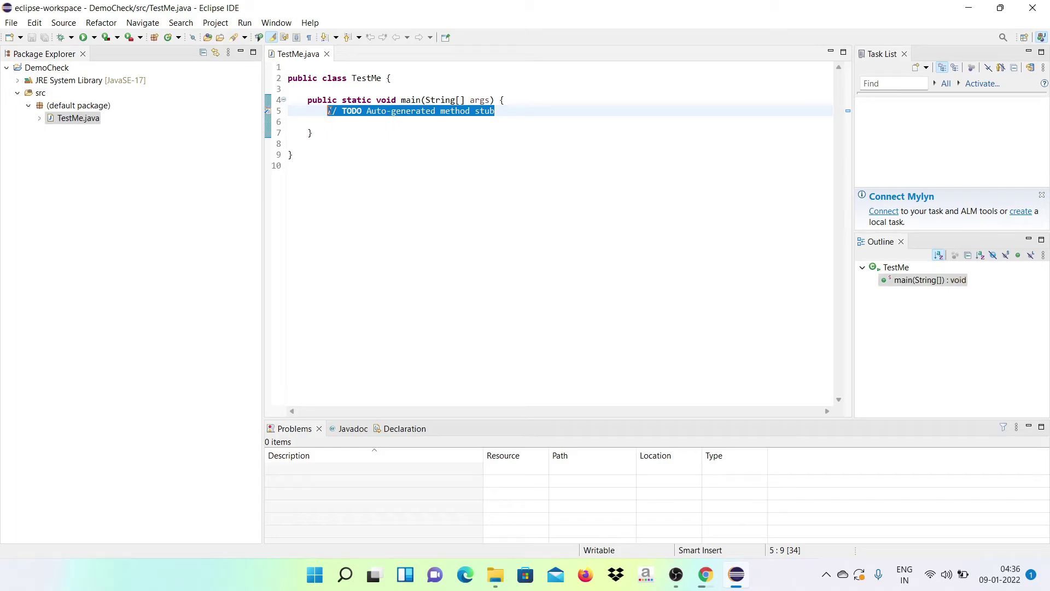
key("Delete")
key("Return")
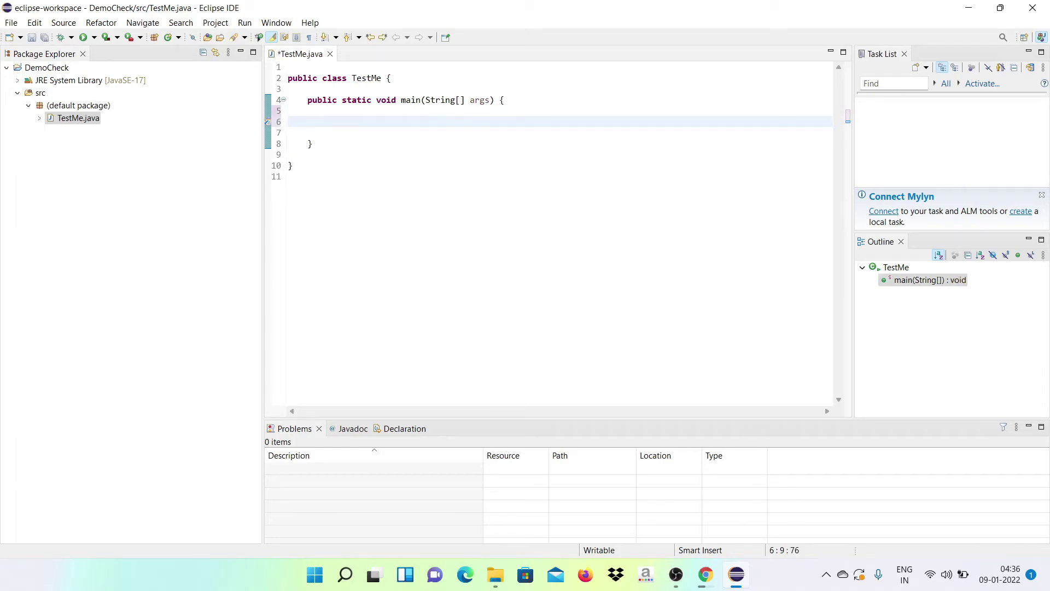
type("System.o")
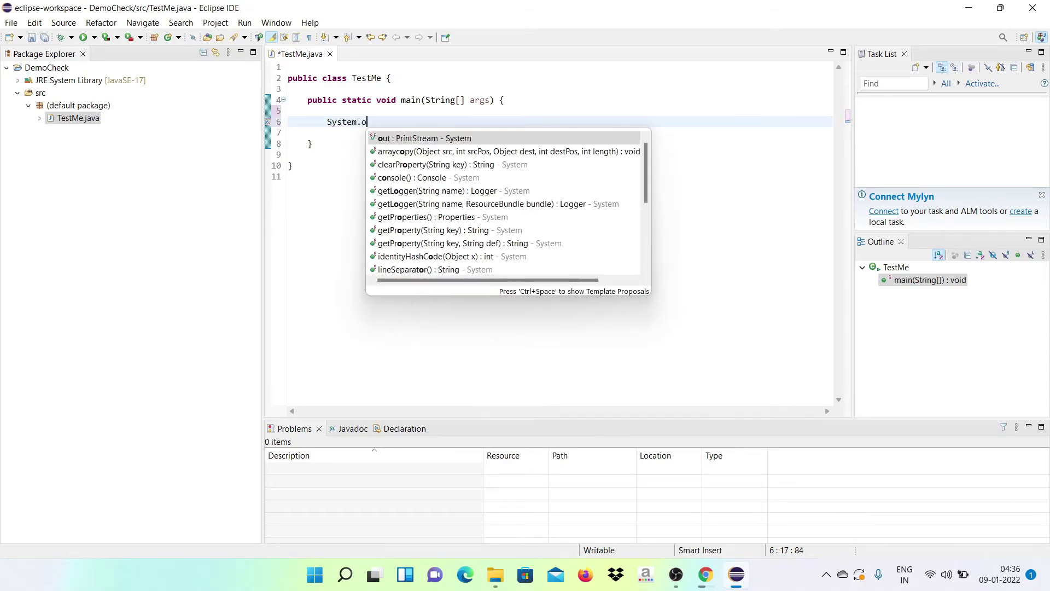
type("ut.pr")
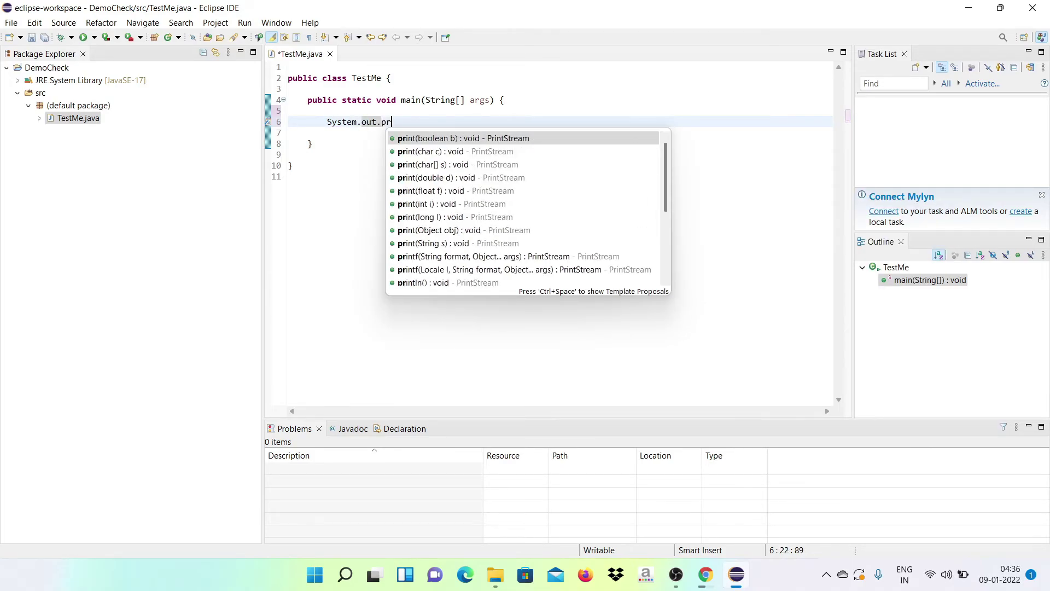
type("intln")
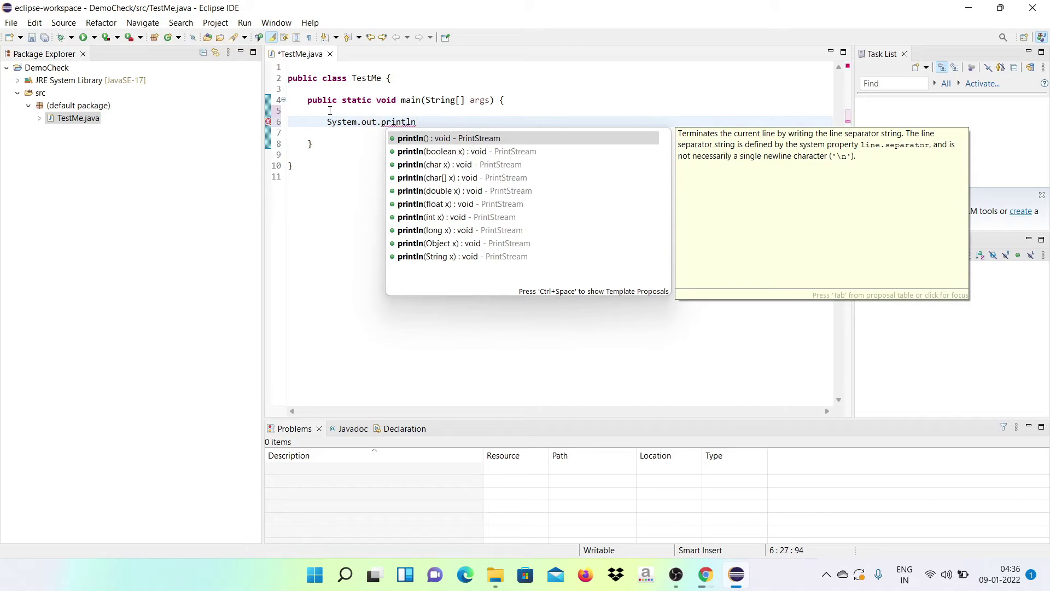
type("()")
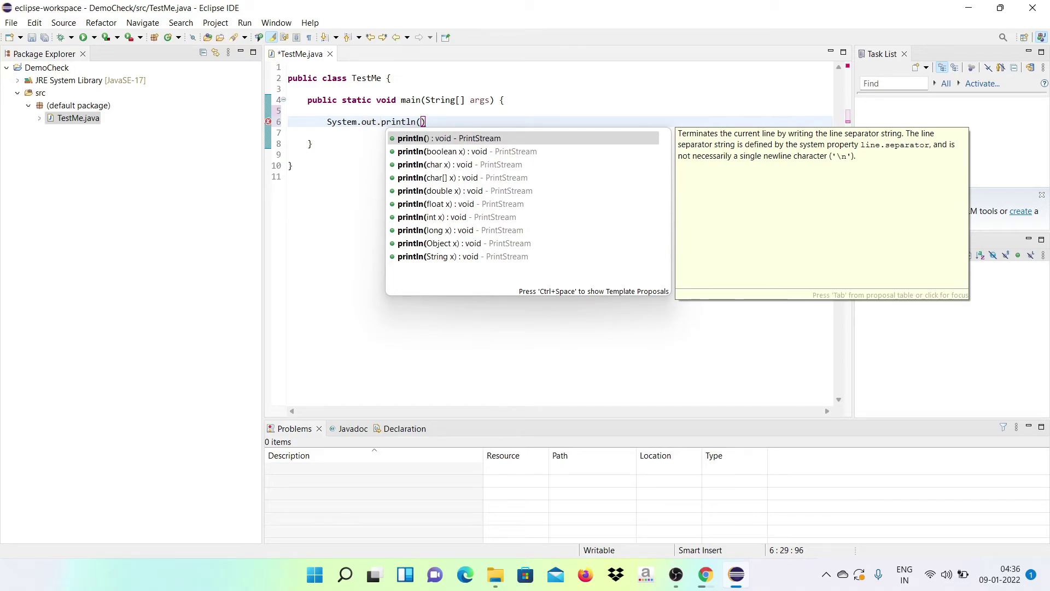
type("\"")
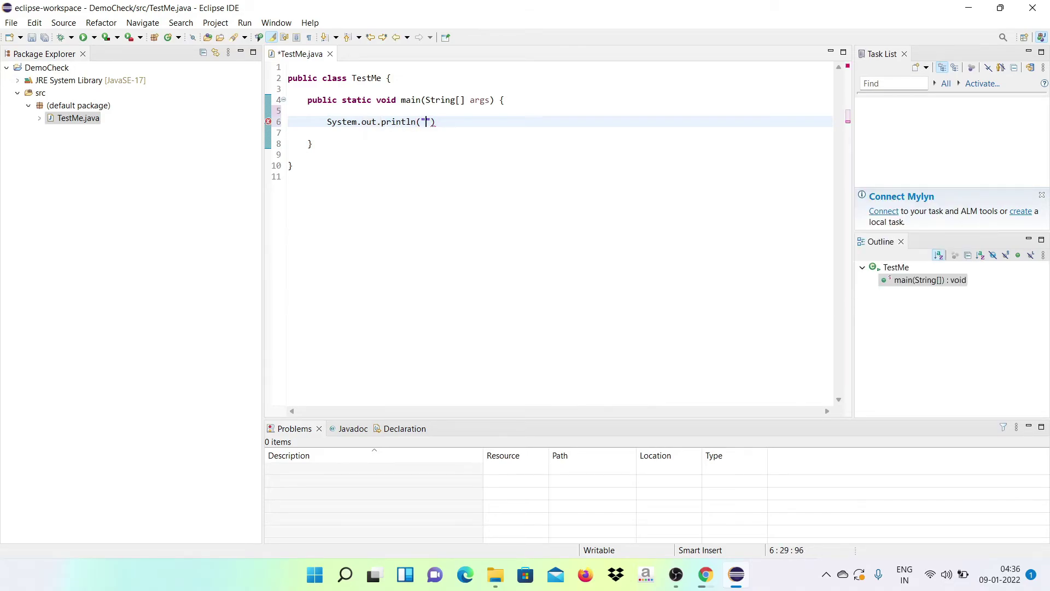
type("Testing")
type(" if e")
type("clipse i")
type("s workin")
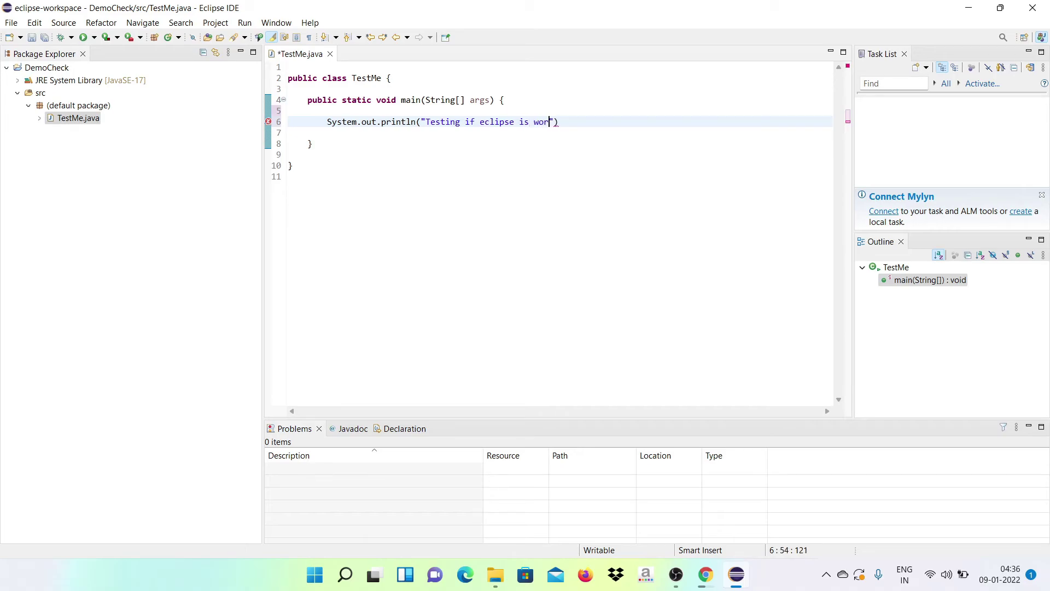
type("g fine for me.")
key("Right")
key("Right")
type(";")
Step: Append "- ReGrow tech" to the end of the printed string and save TestMe.java
left_click(633, 122)
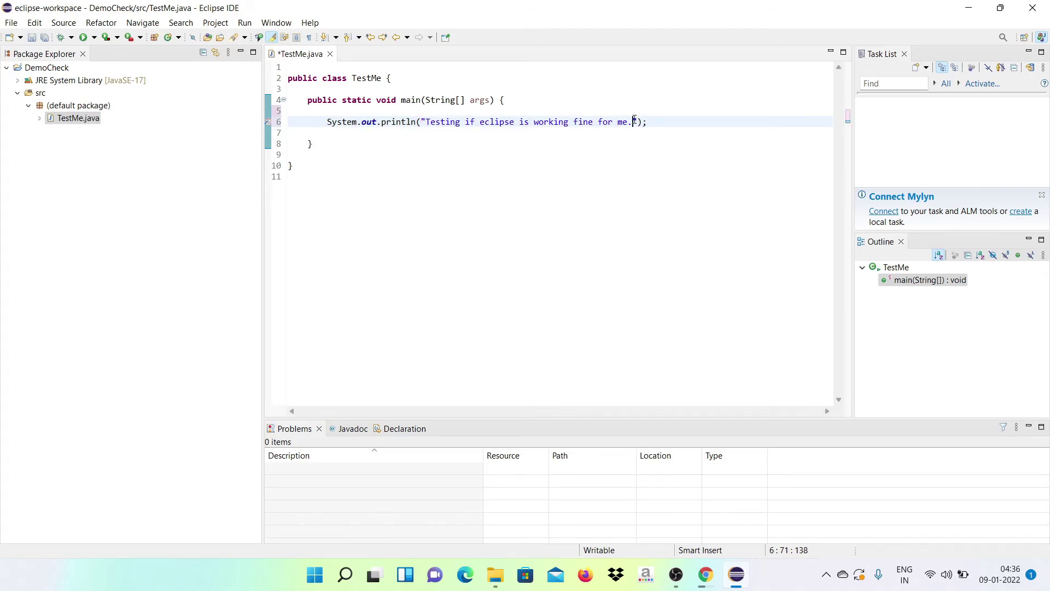
type("- ReG")
type("row ")
type("texh")
key("BackSpace")
key("BackSpace")
type("ch")
left_click(762, 117)
key("ctrl+s")
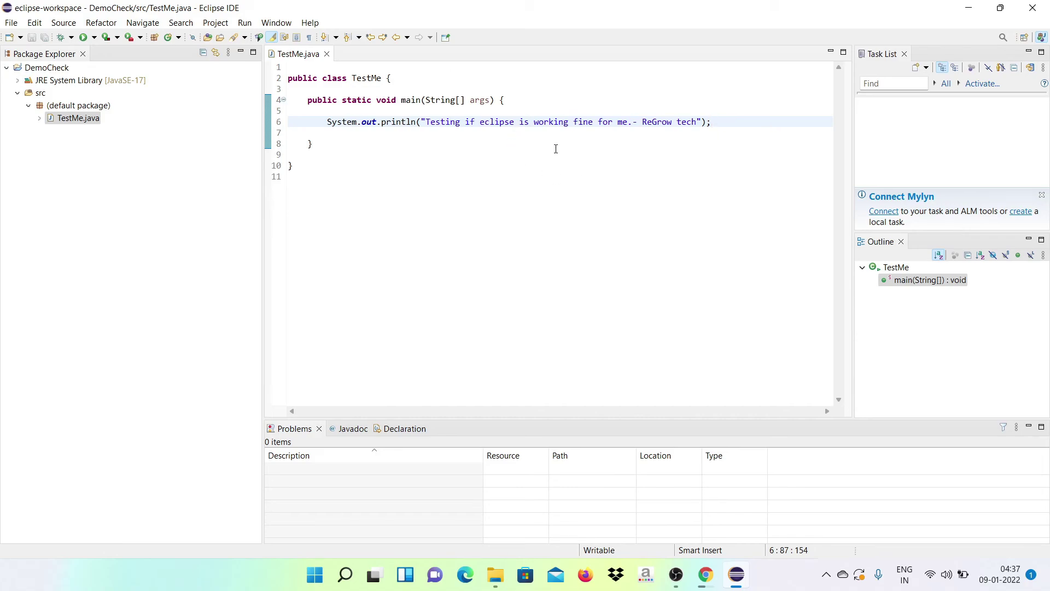
Step: Run TestMe as a Java application, check its console output, and minimize the IDE window
right_click(555, 150)
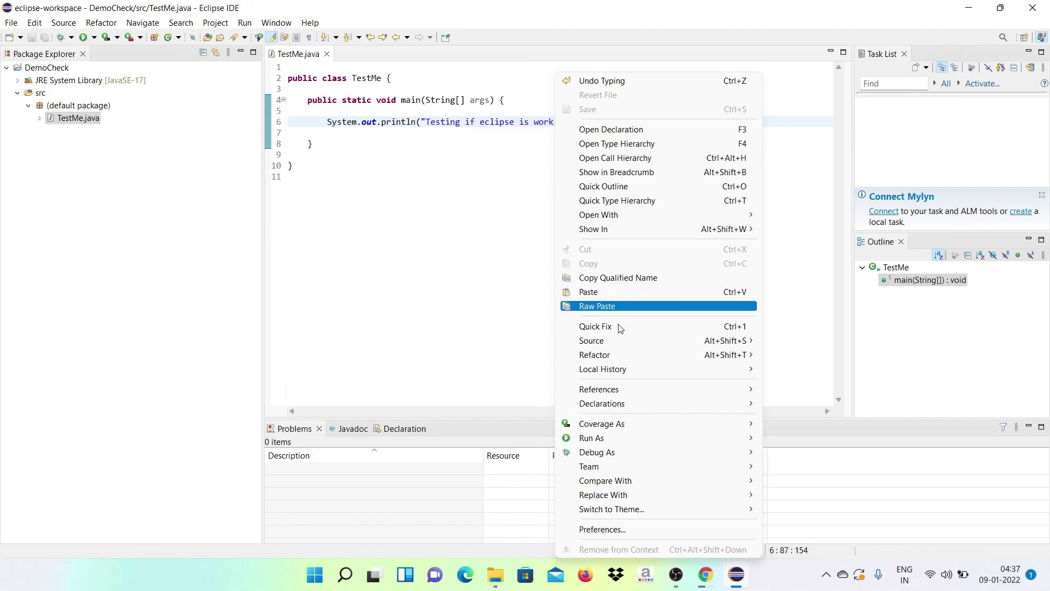
mouse_move(685, 436)
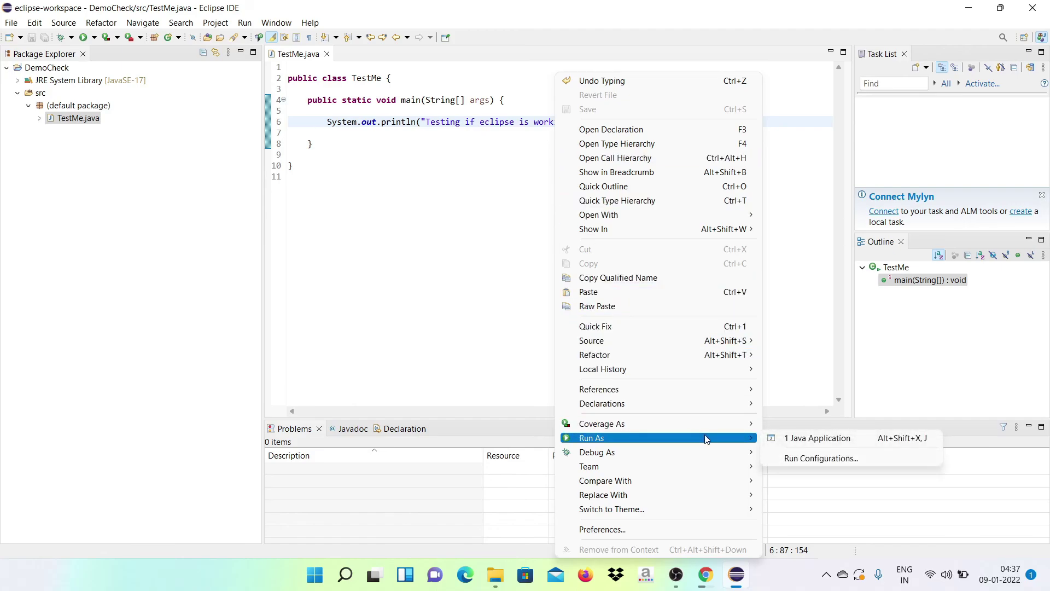
left_click(806, 441)
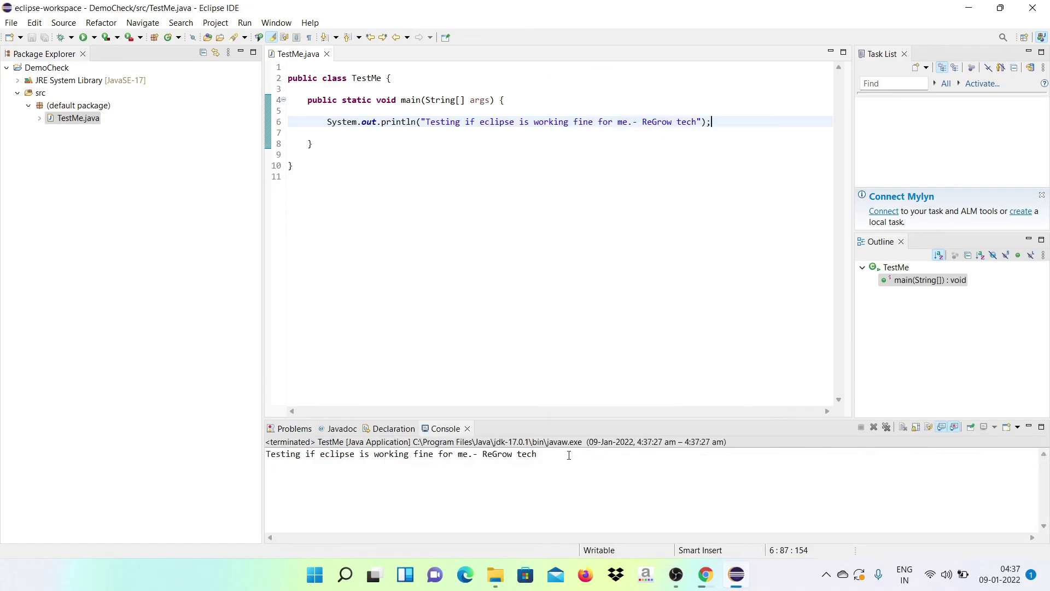
left_click_drag(546, 454, 266, 455)
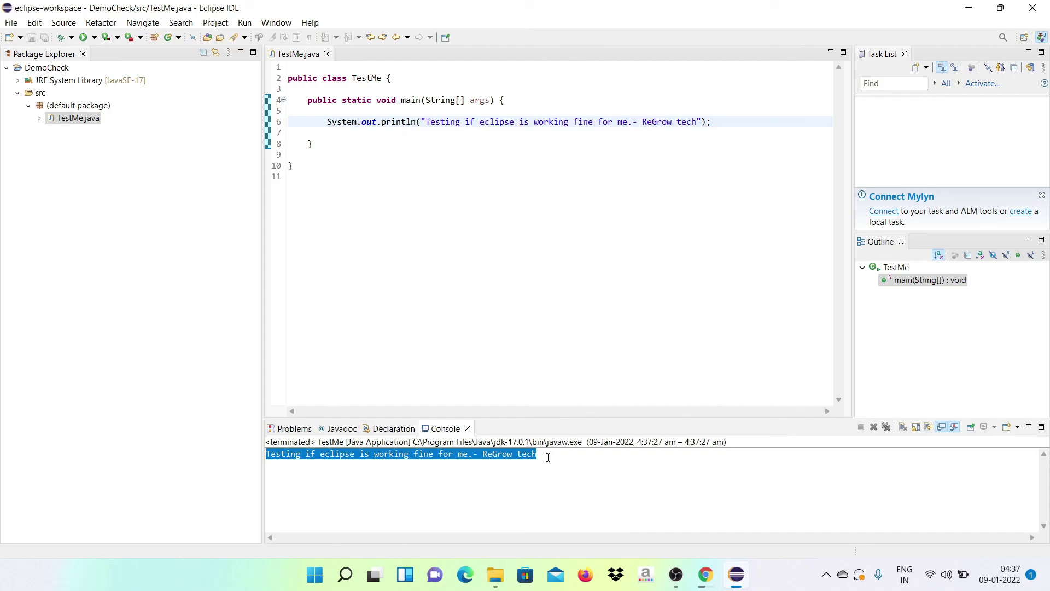
left_click(547, 456)
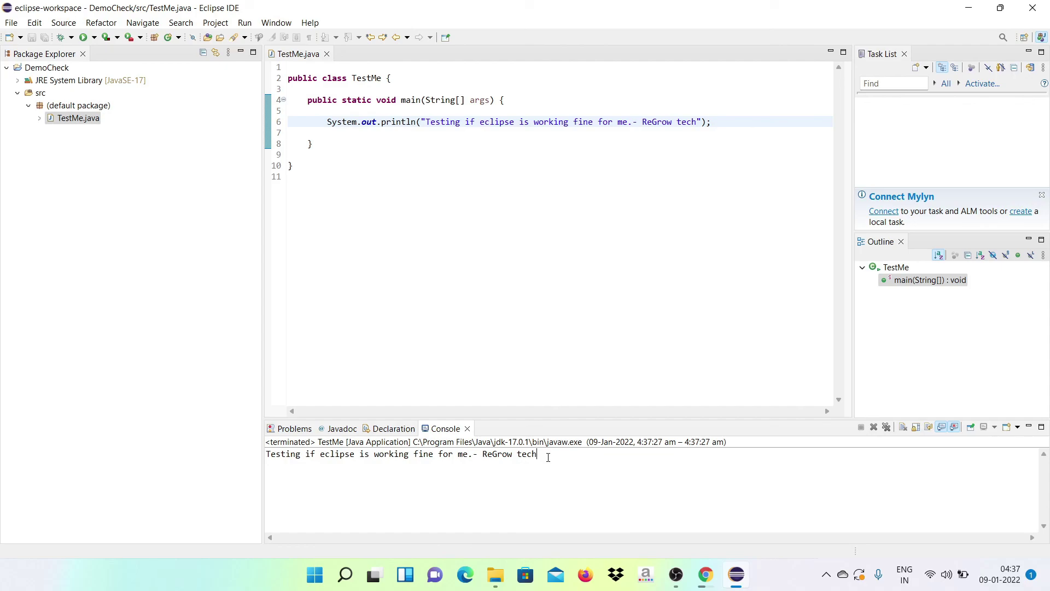
left_click(965, 11)
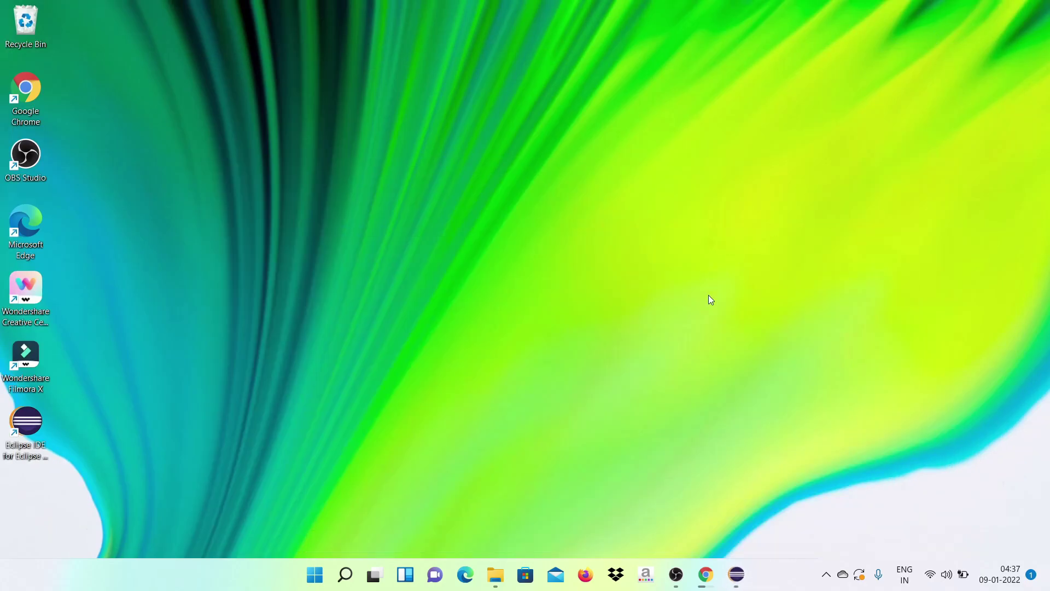